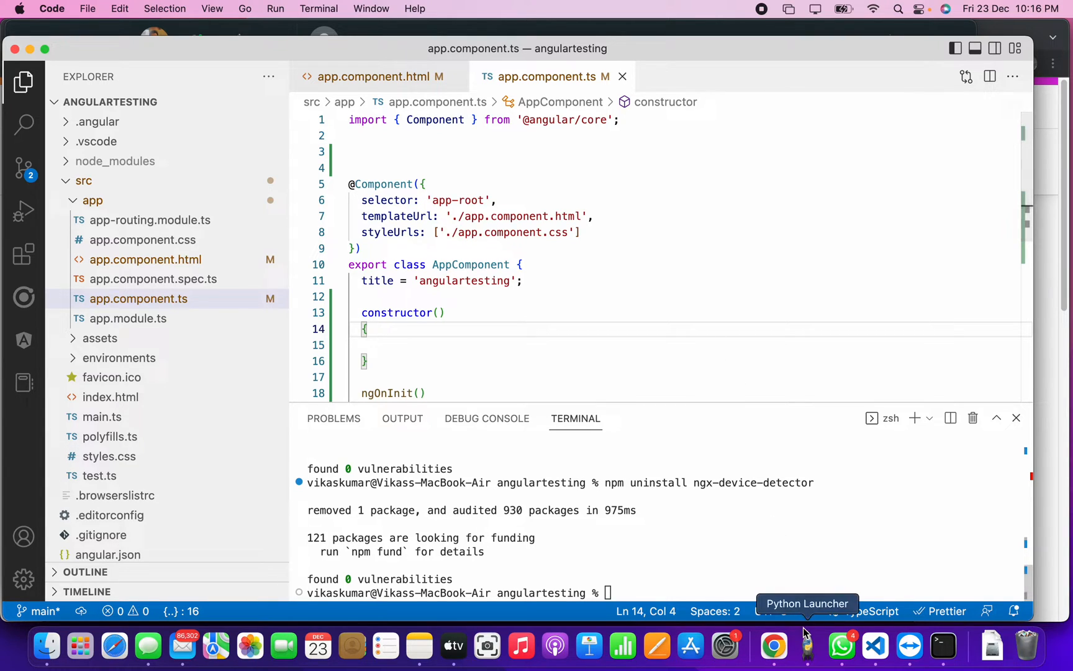
Copy the npm install command for ngx-device-detector from the package page
left_click(773, 646)
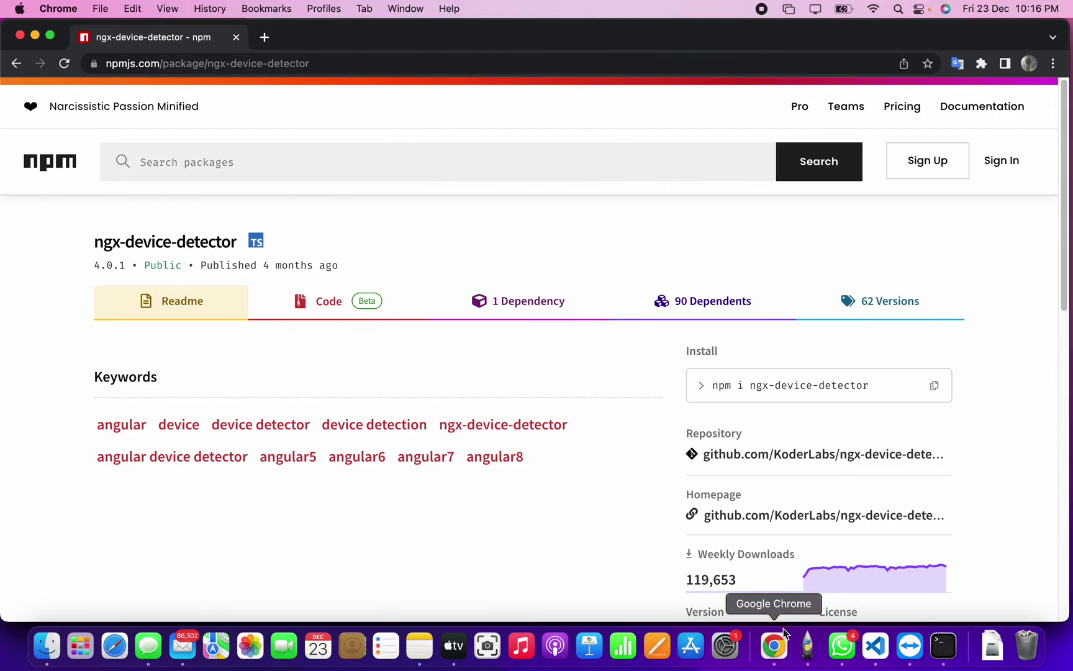
left_click(805, 394)
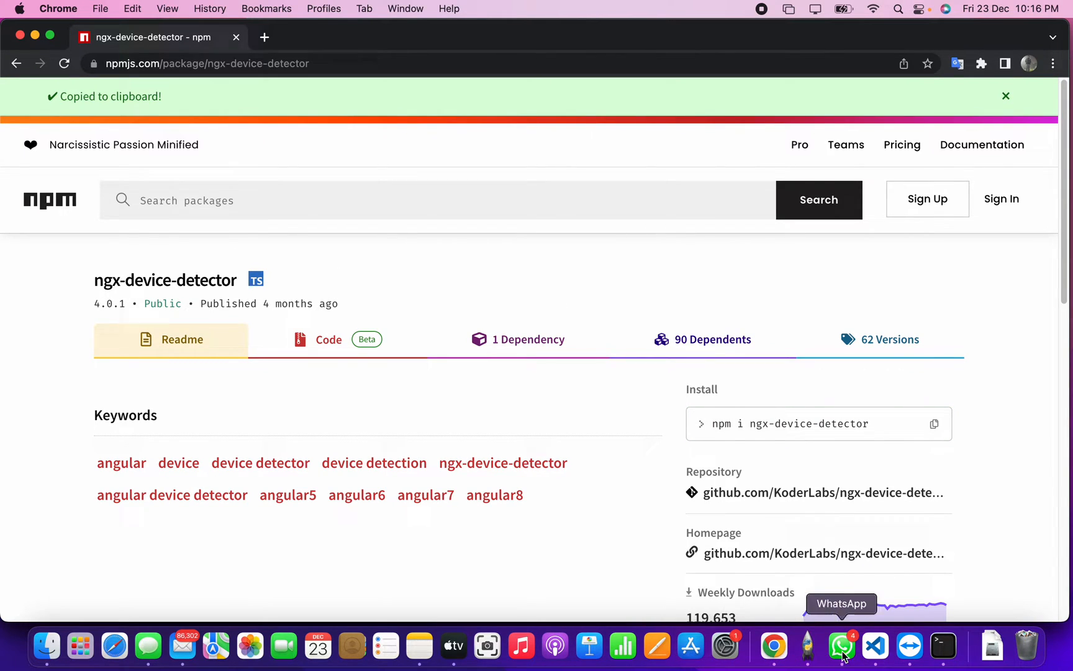
Run 'npm i ngx-device-detector' in the project terminal
left_click(875, 646)
left_click(639, 592)
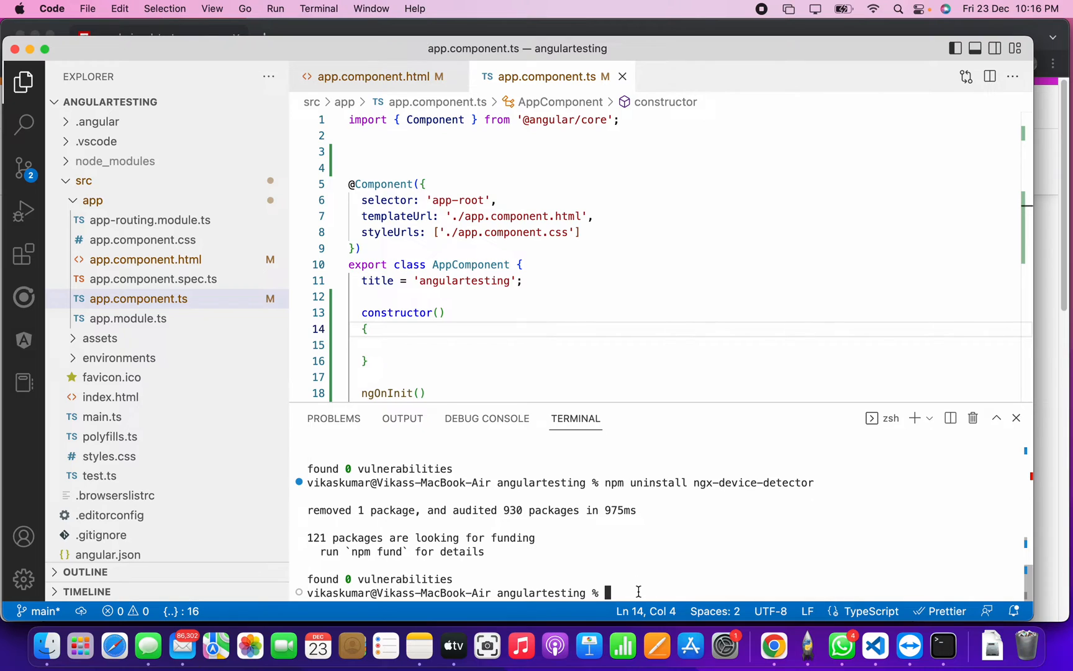
key("super+v")
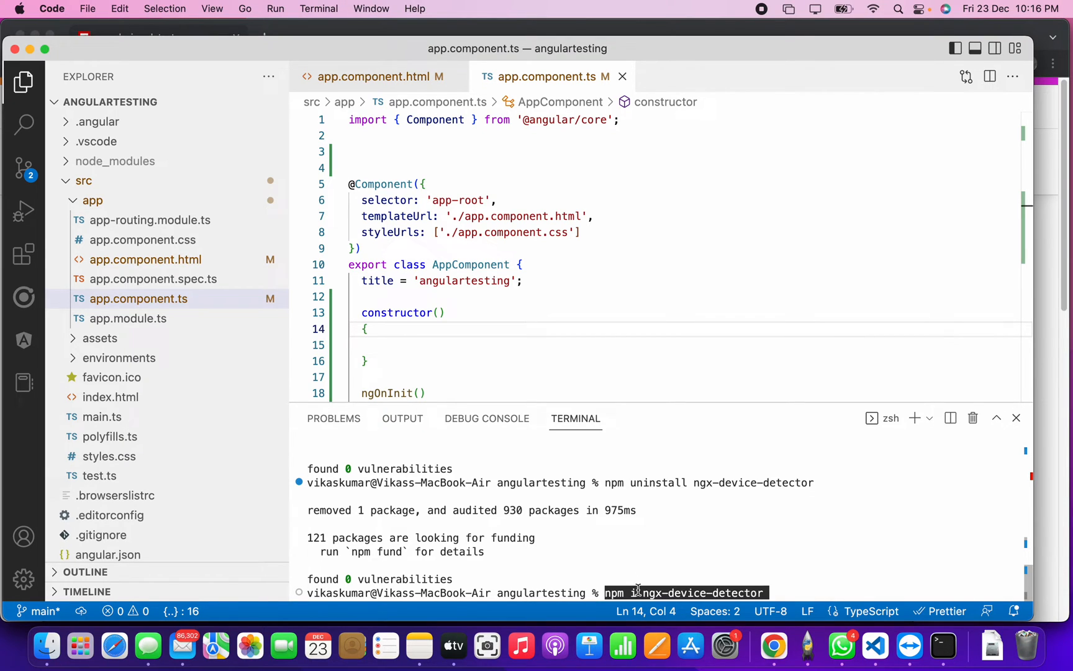
key("Return")
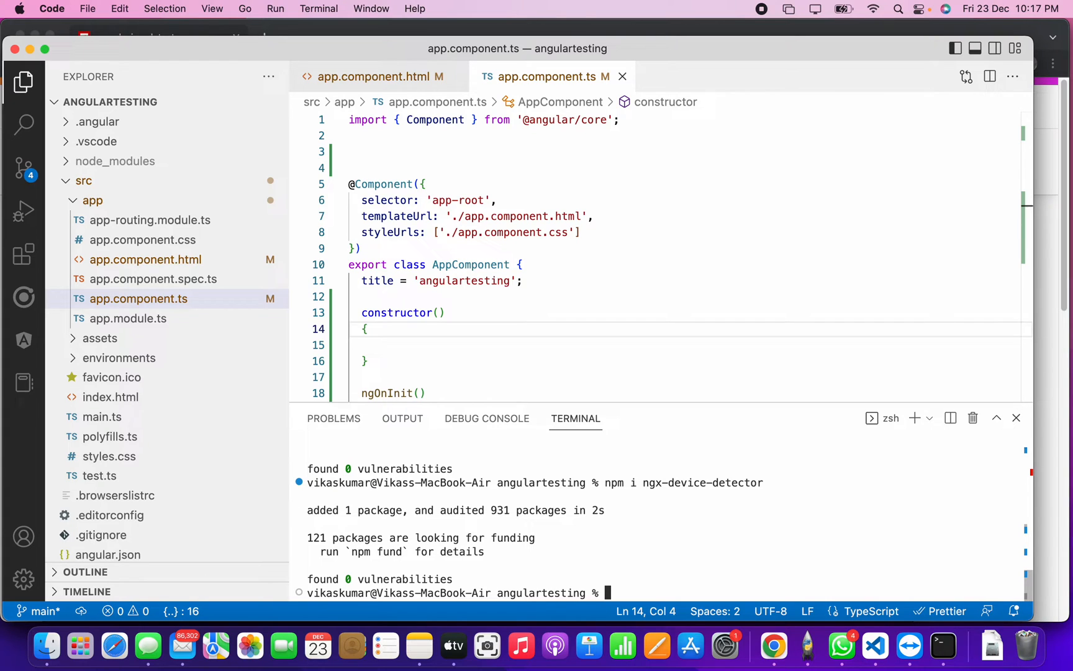
Add an import statement on line 2 from "ngx-device-detector" using autocomplete
left_click(654, 121)
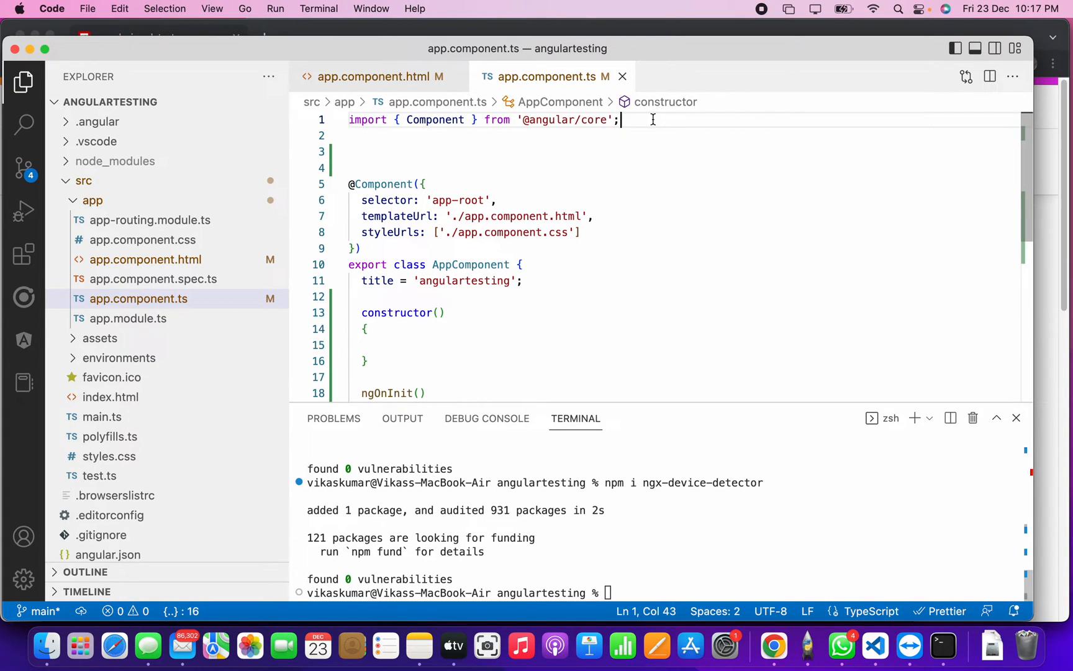
key("Return")
type("im")
key("Return")
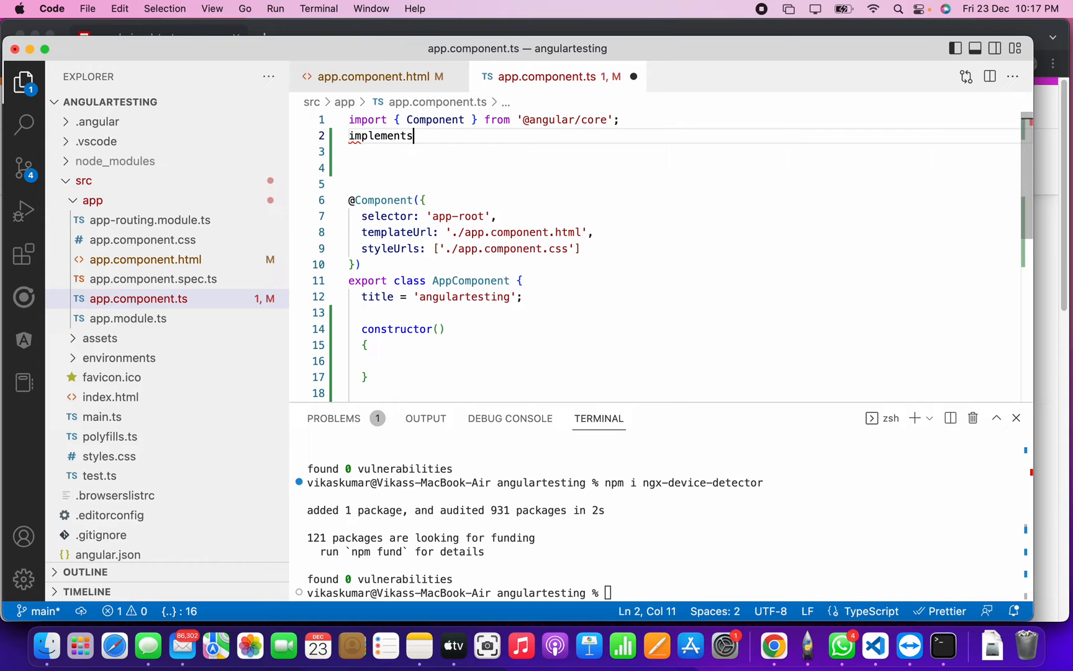
key("BackSpace")
key("BackSpace")
key("BackSpace")
key("BackSpace")
key("BackSpace")
key("BackSpace")
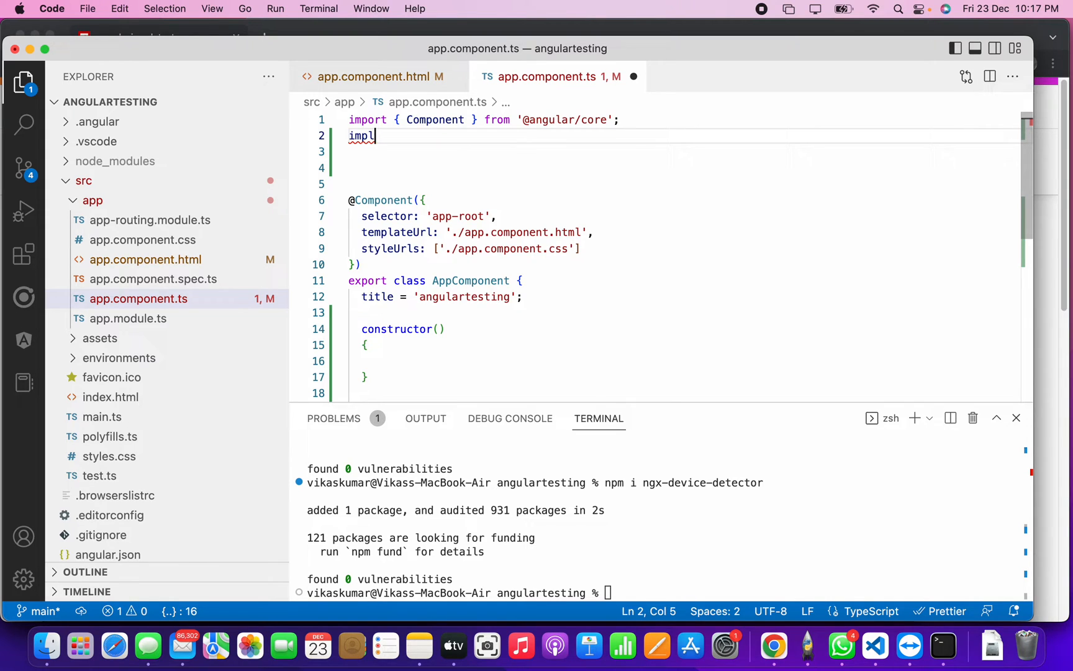
key("BackSpace")
type("o")
key("Return")
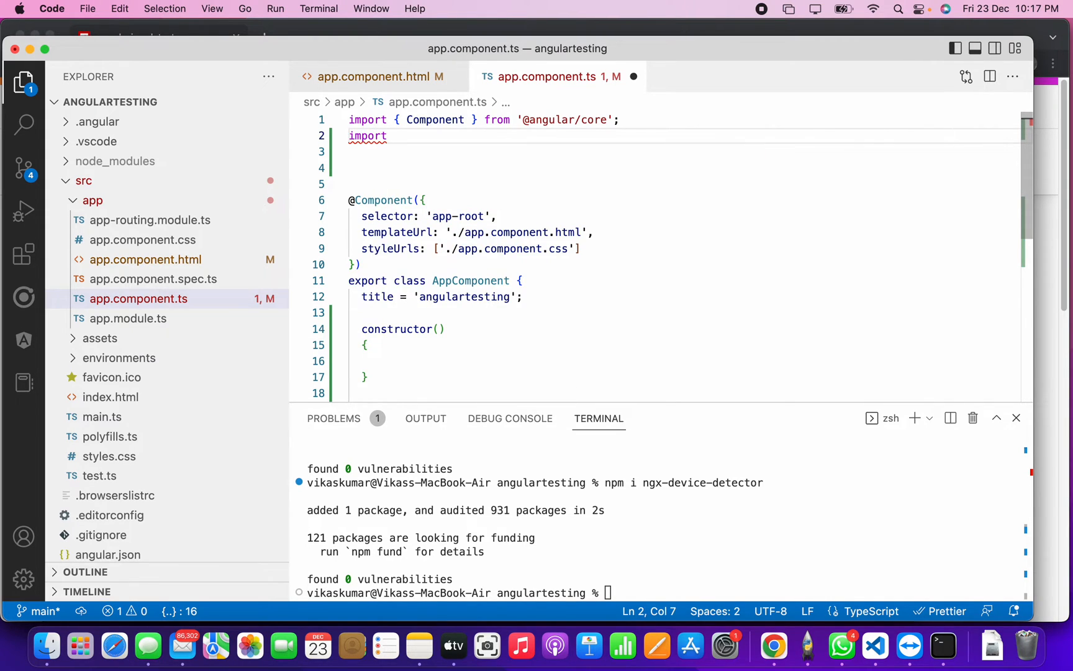
type("{")
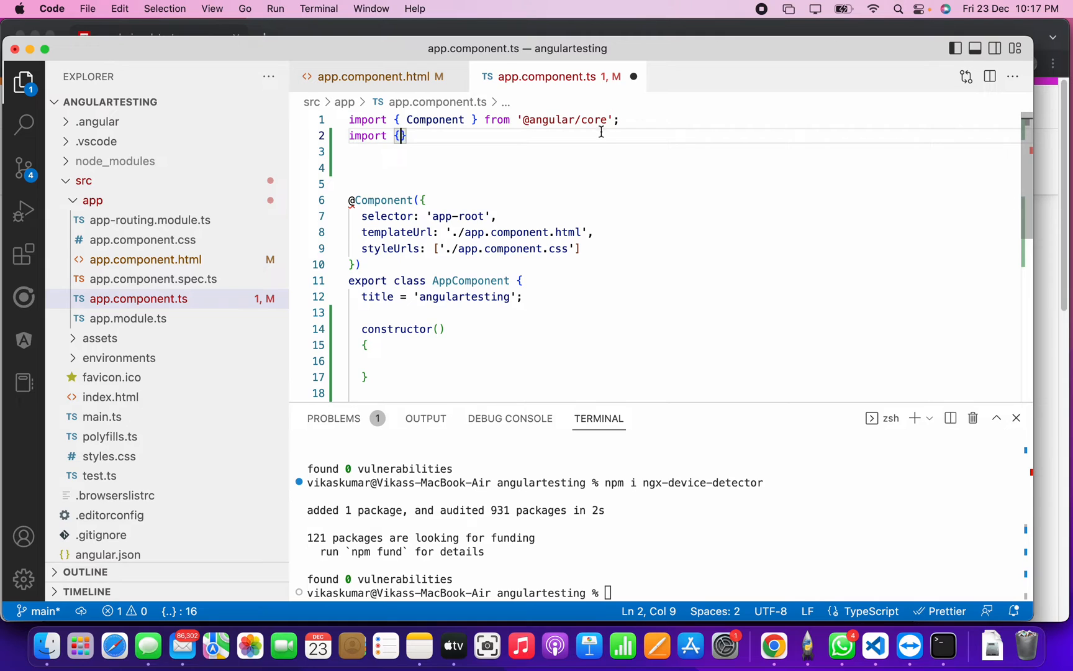
key("Right")
type("fr")
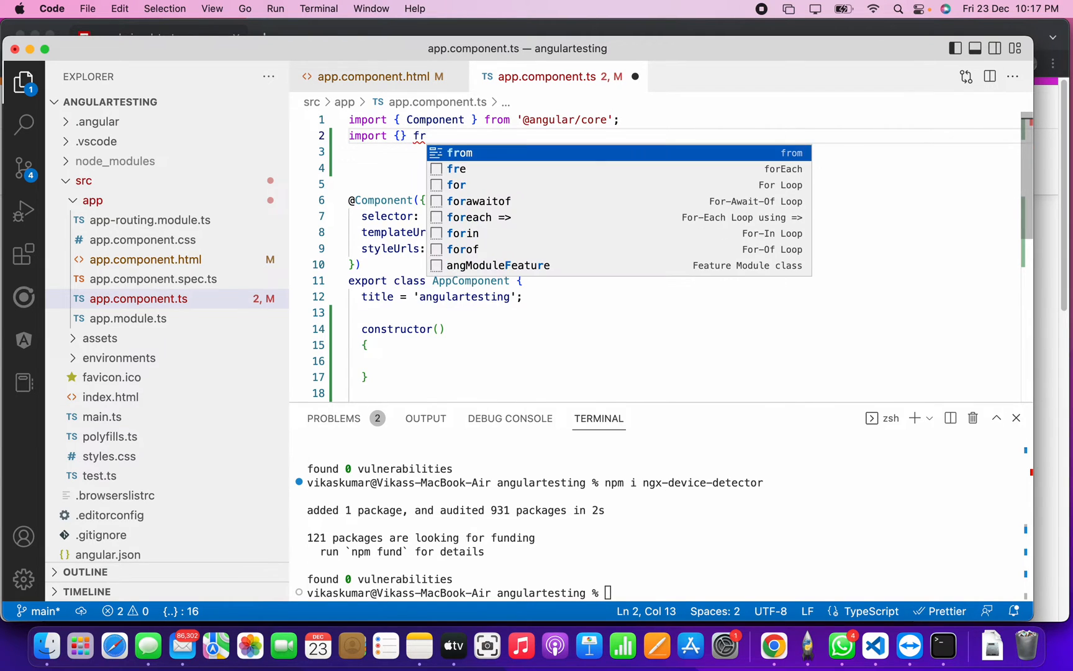
type("om \"ng")
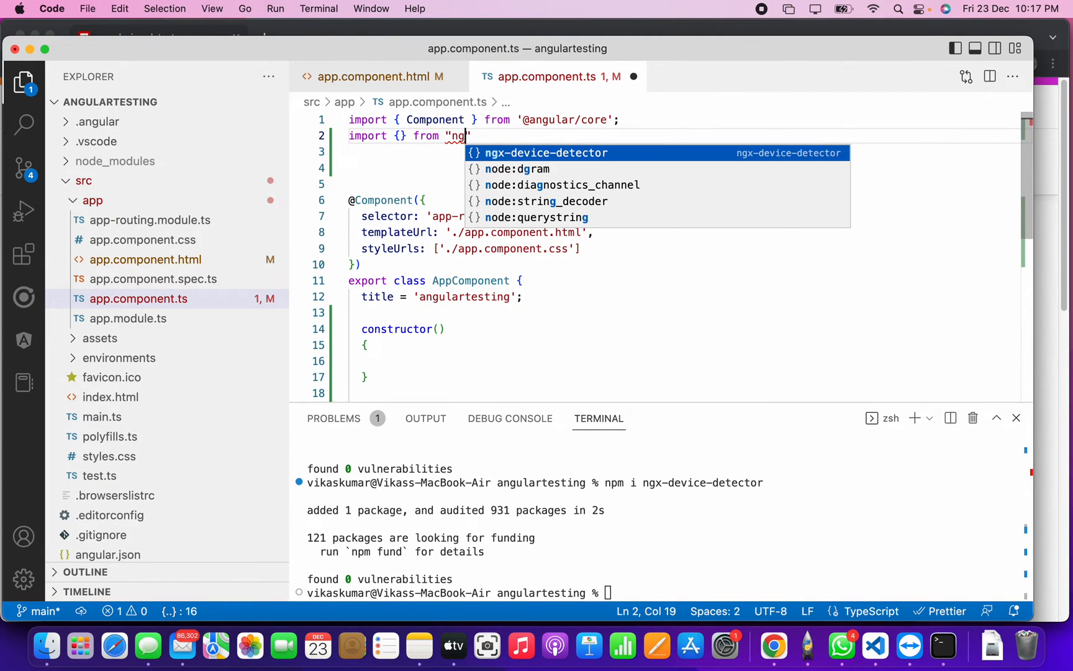
key("Return")
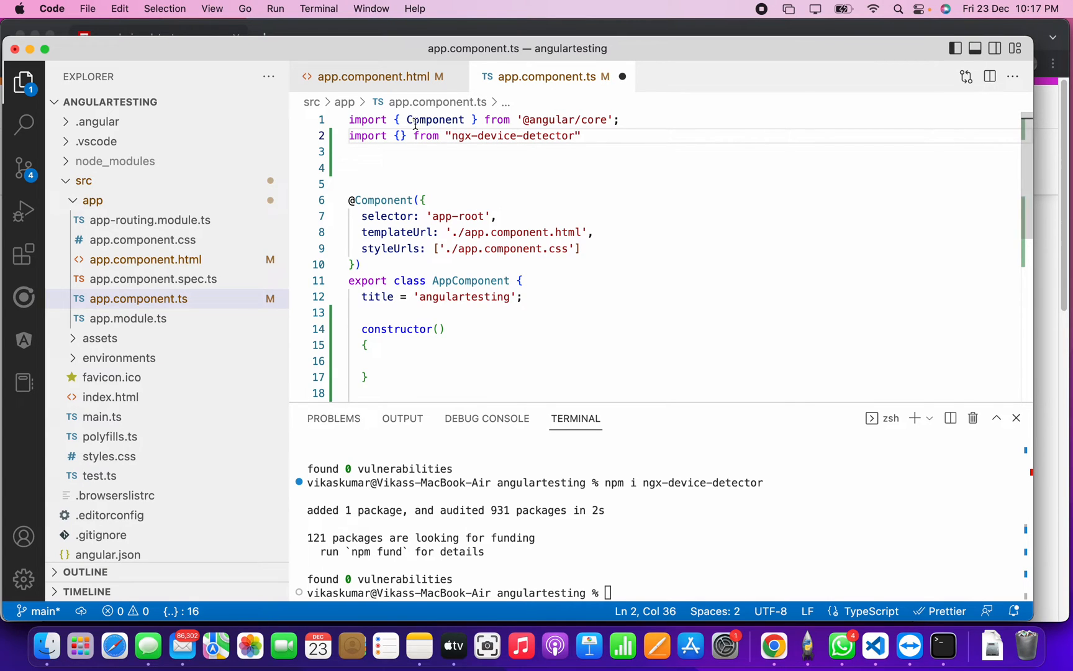
Fill the import braces with DeviceDetectorService
left_click(401, 136)
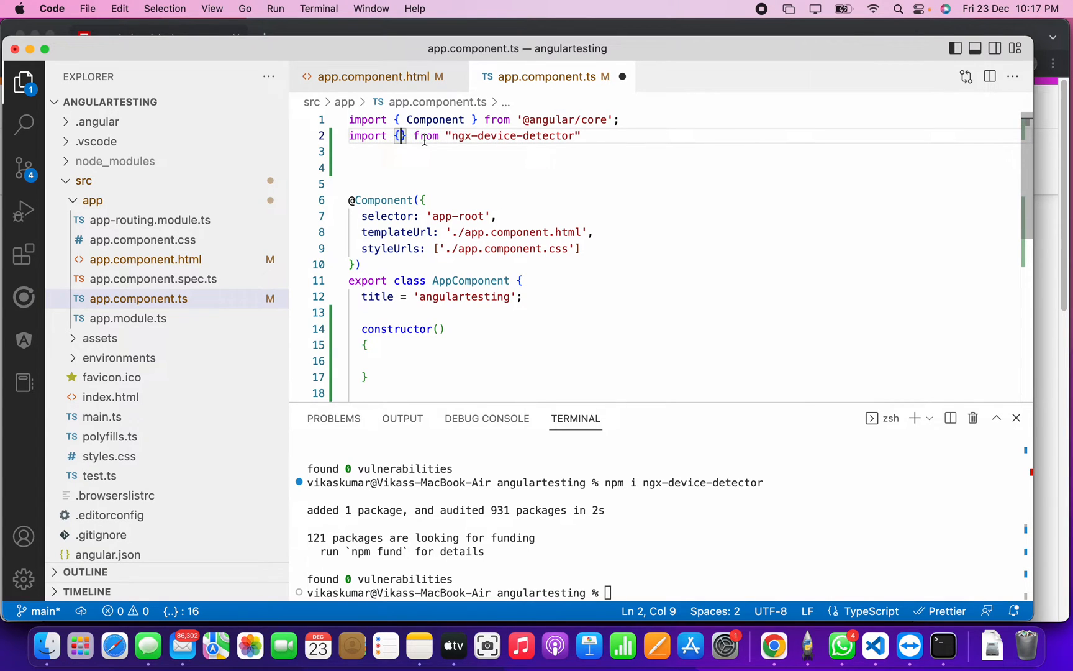
type("de")
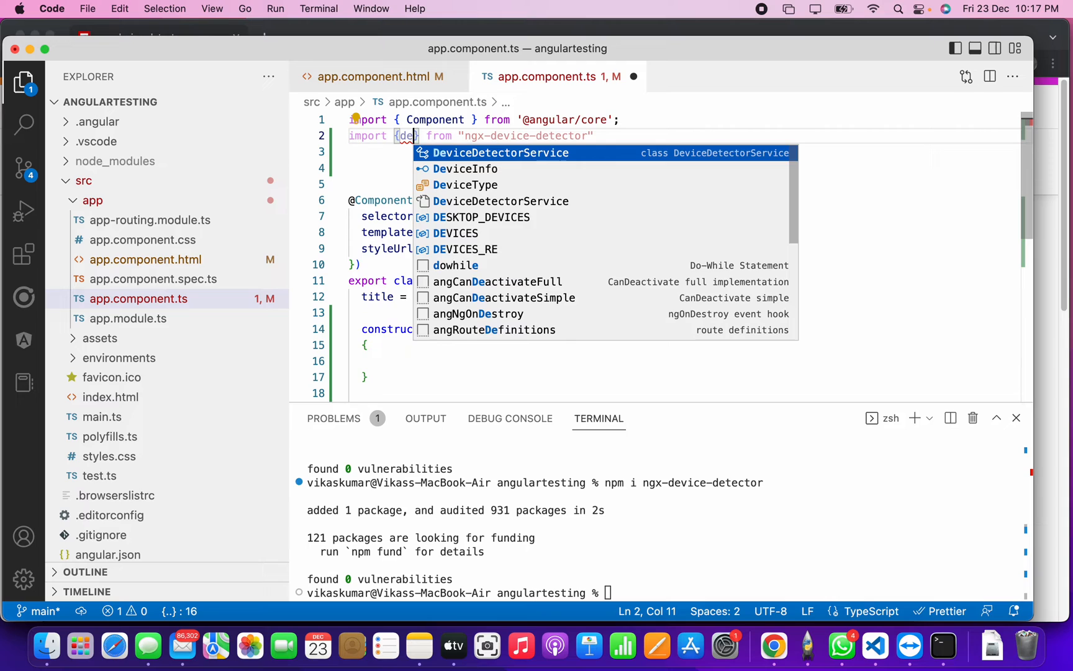
key("Return")
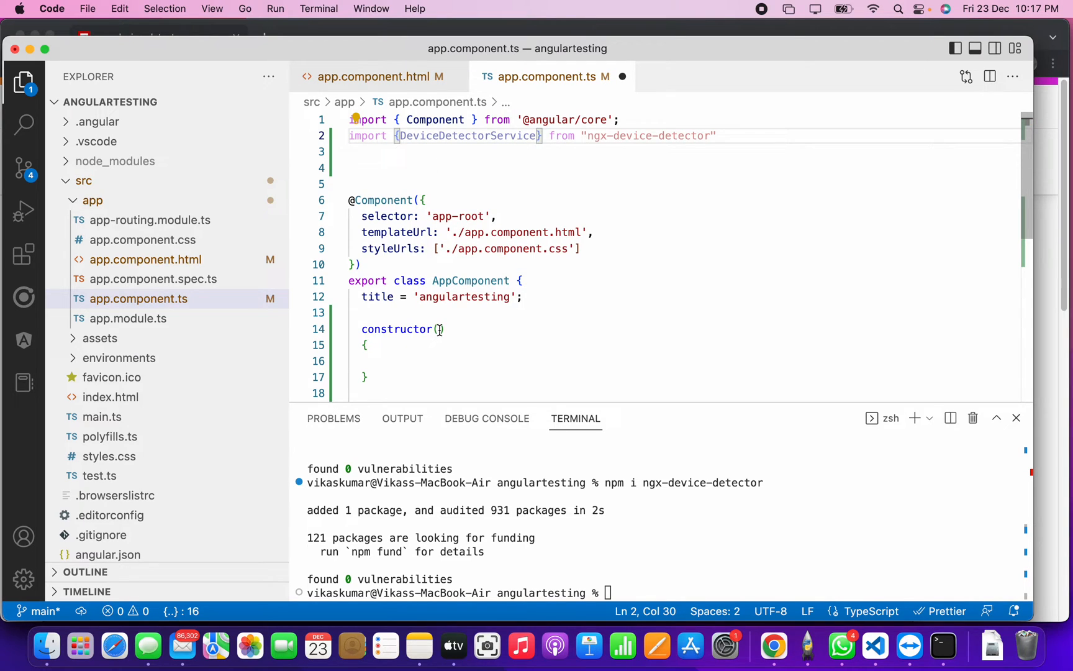
Add constructor parameter 'private deviceDetector:DeviceDetectorService'
left_click(439, 329)
type("pr")
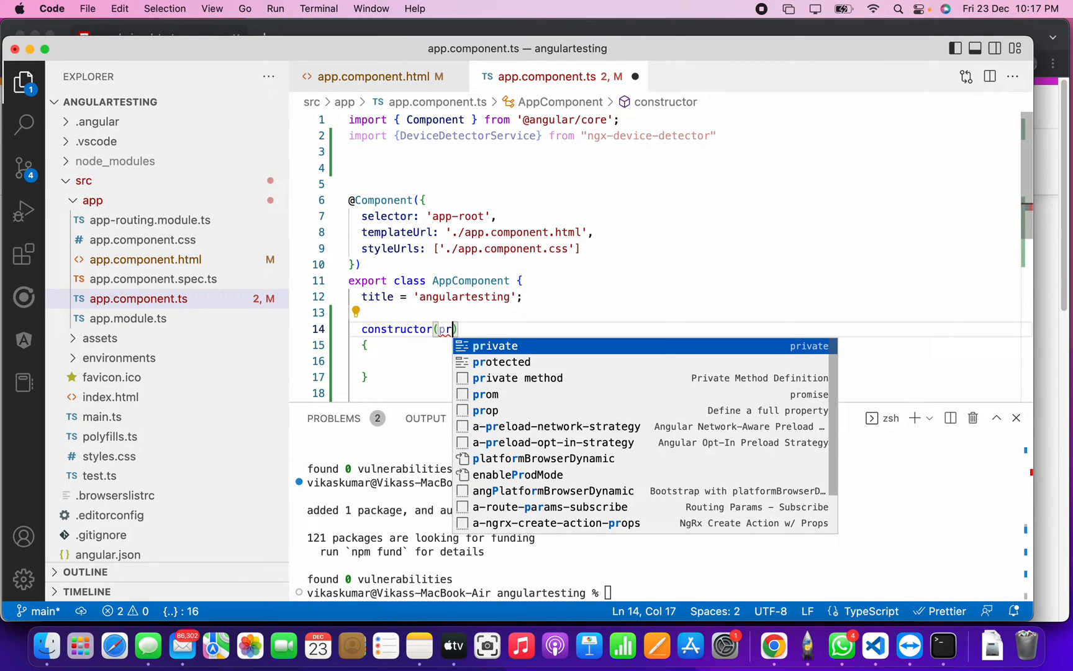
type("ivate")
key("Return")
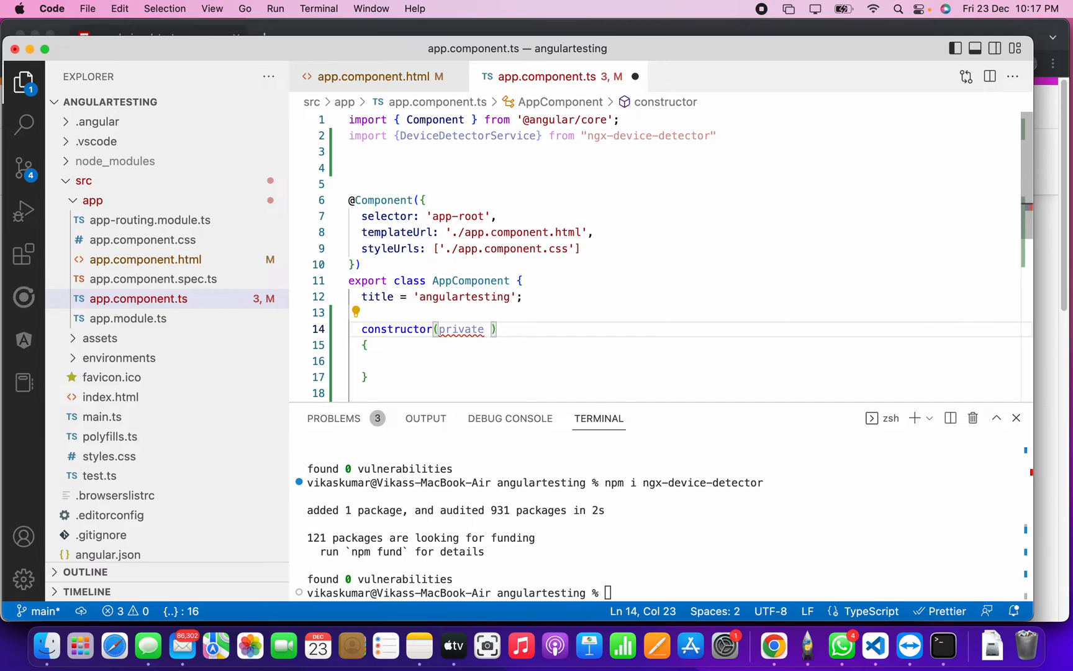
type("device")
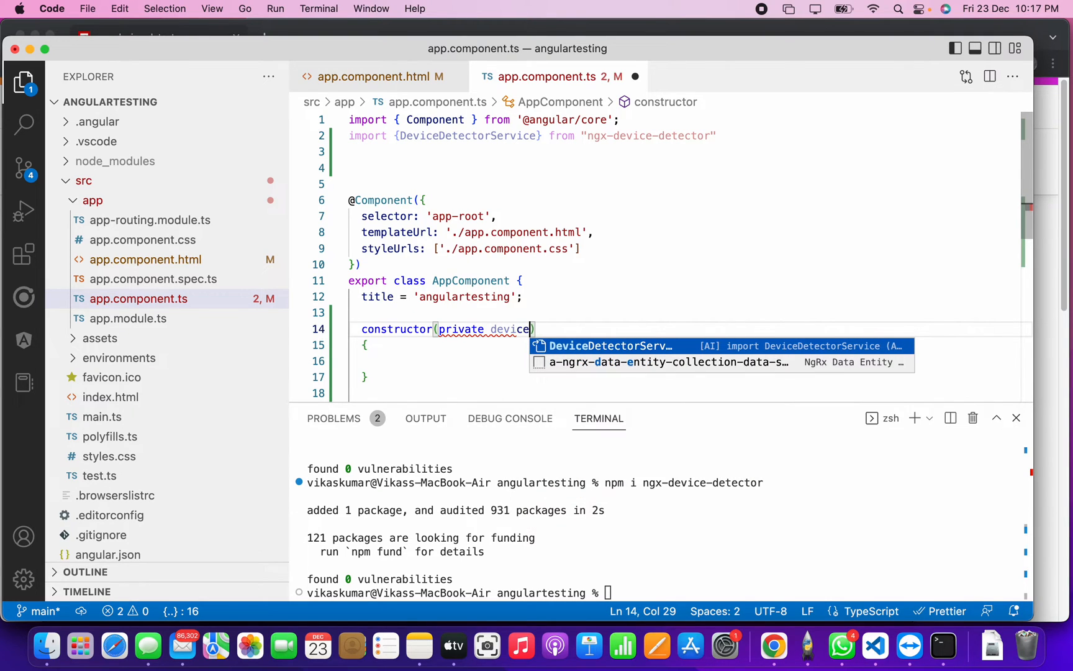
type("Dey")
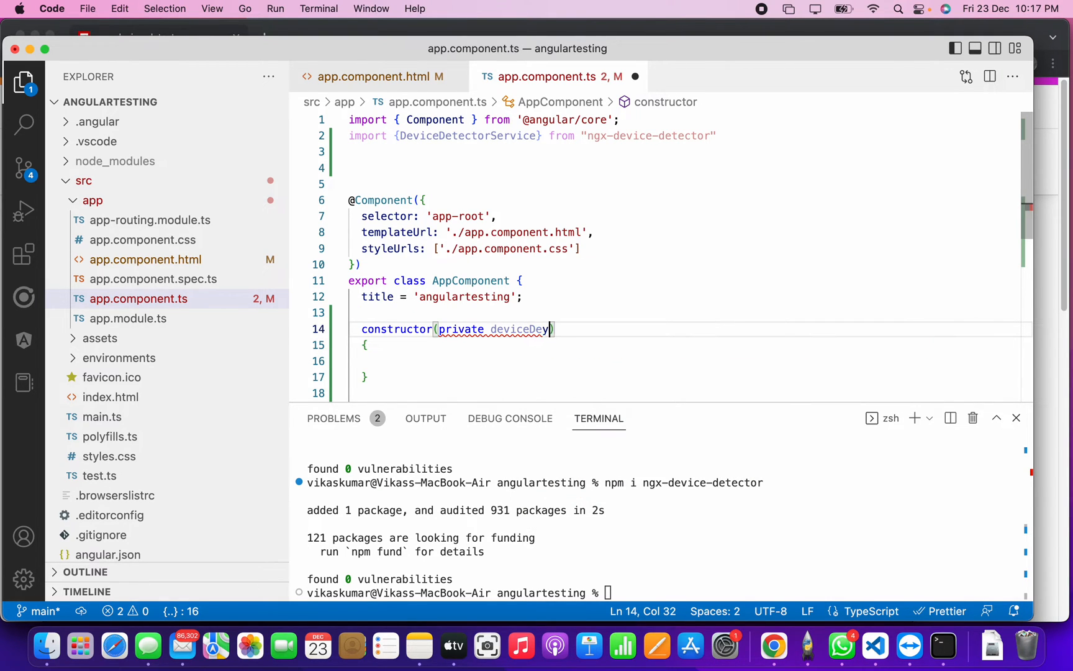
type("e")
key("BackSpace")
key("BackSpace")
type("t")
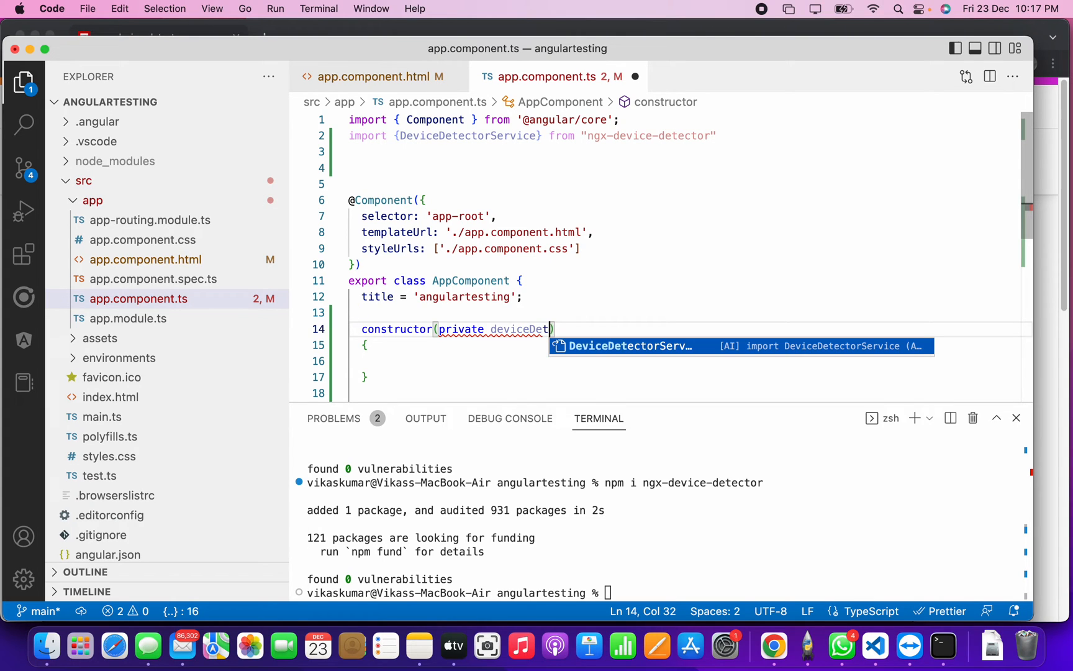
type("ector")
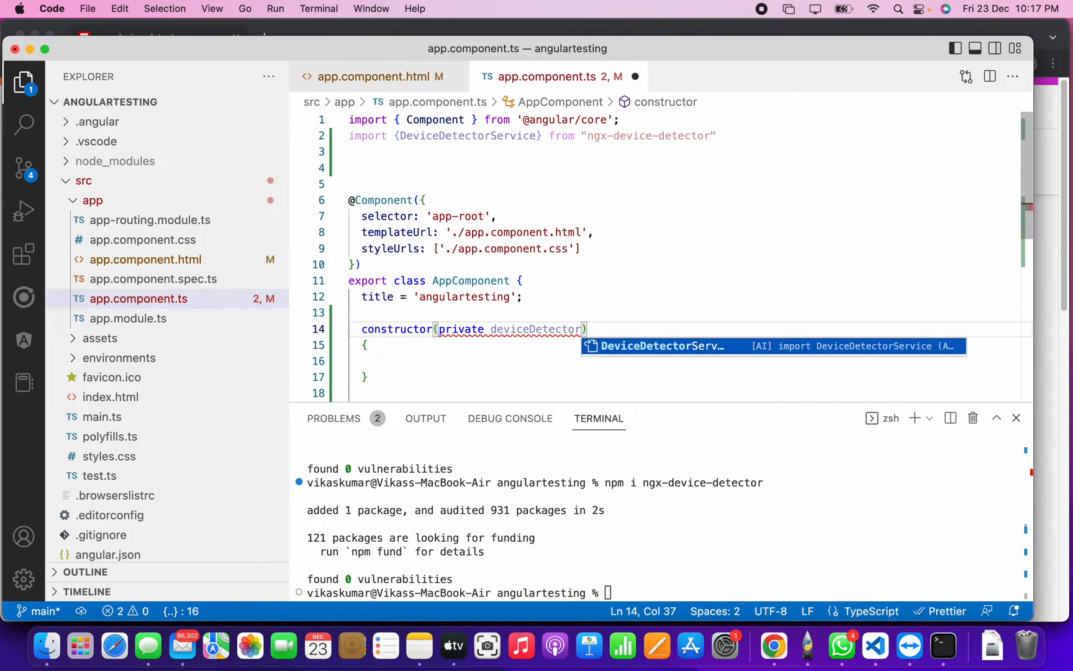
type(":De")
key("Return")
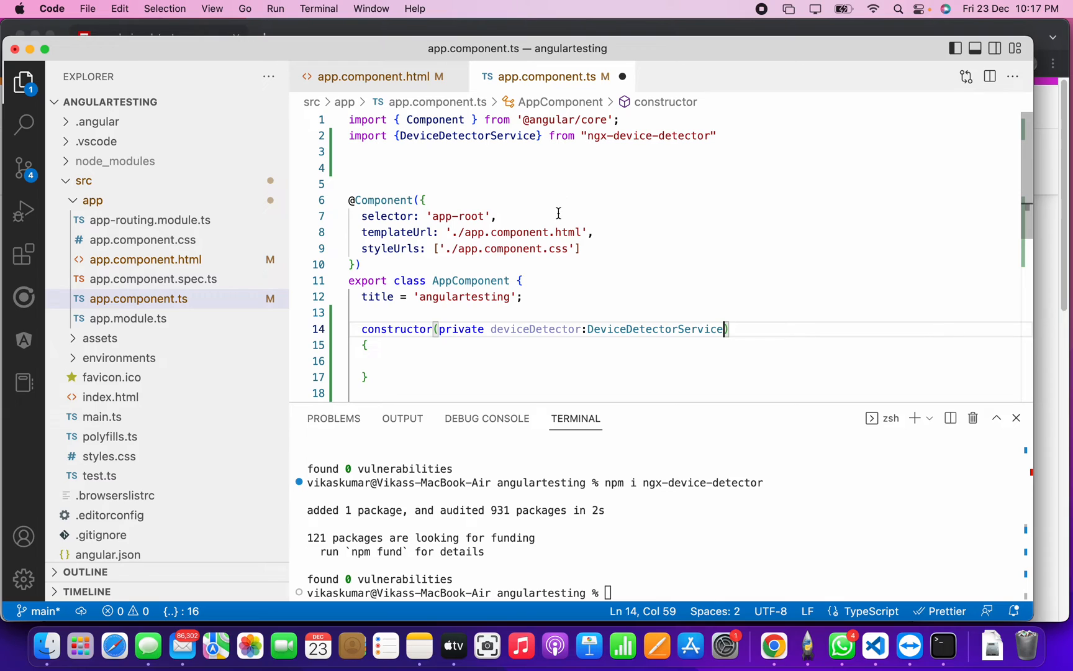
scroll(558, 214, "down", 3)
scroll(556, 216, "down", 3)
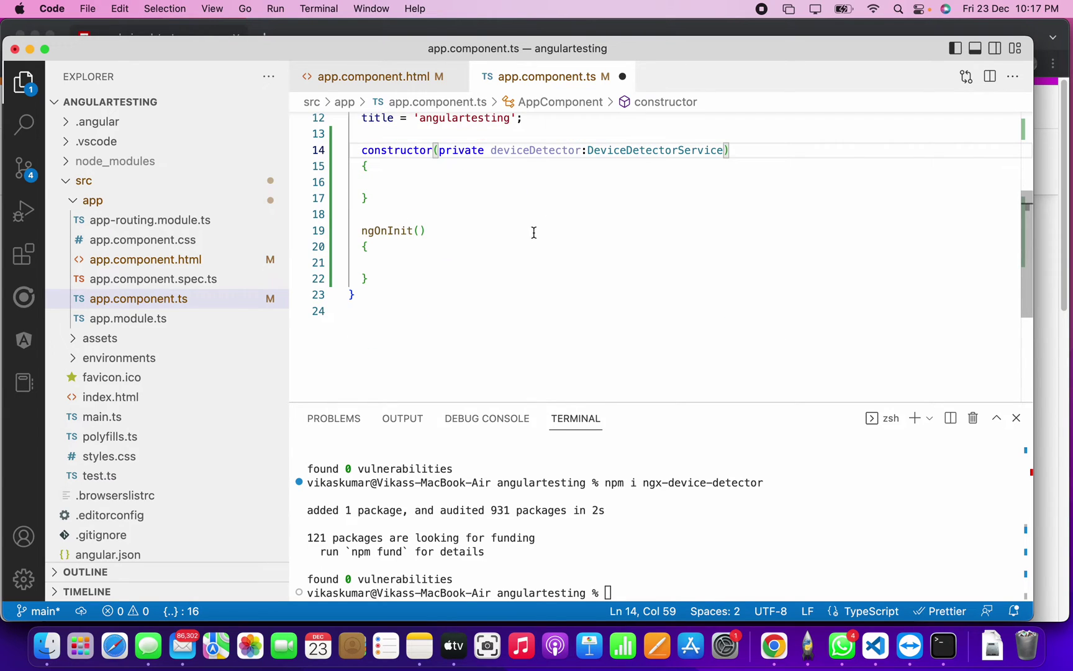
Write 'this.deviceDetector.isMobile();' inside the ngOnInit body
left_click(425, 266)
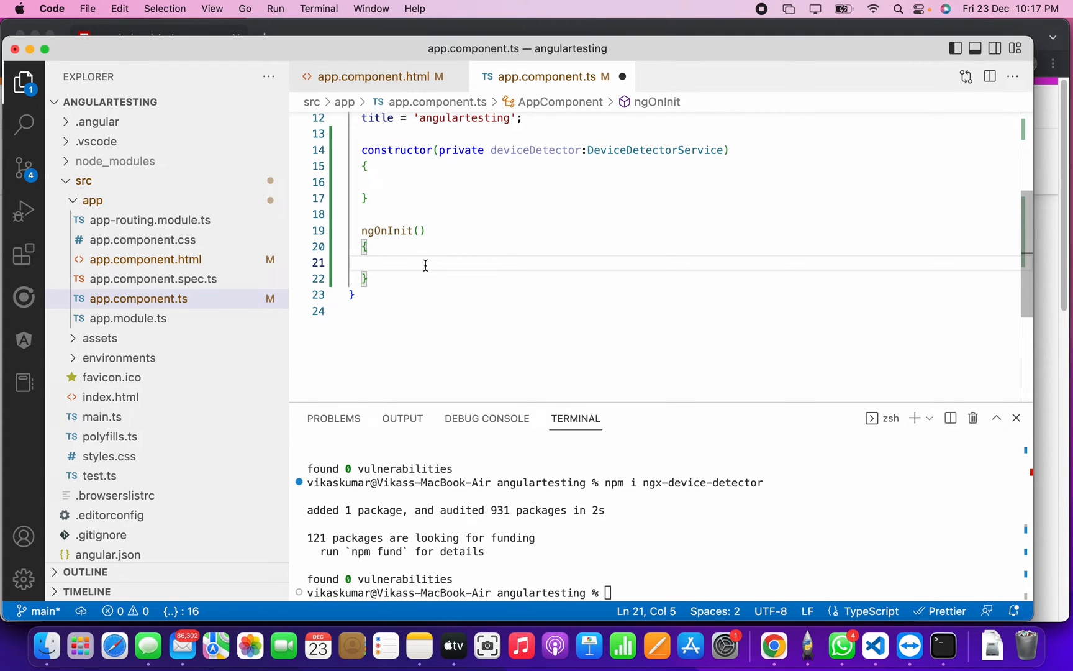
type("this")
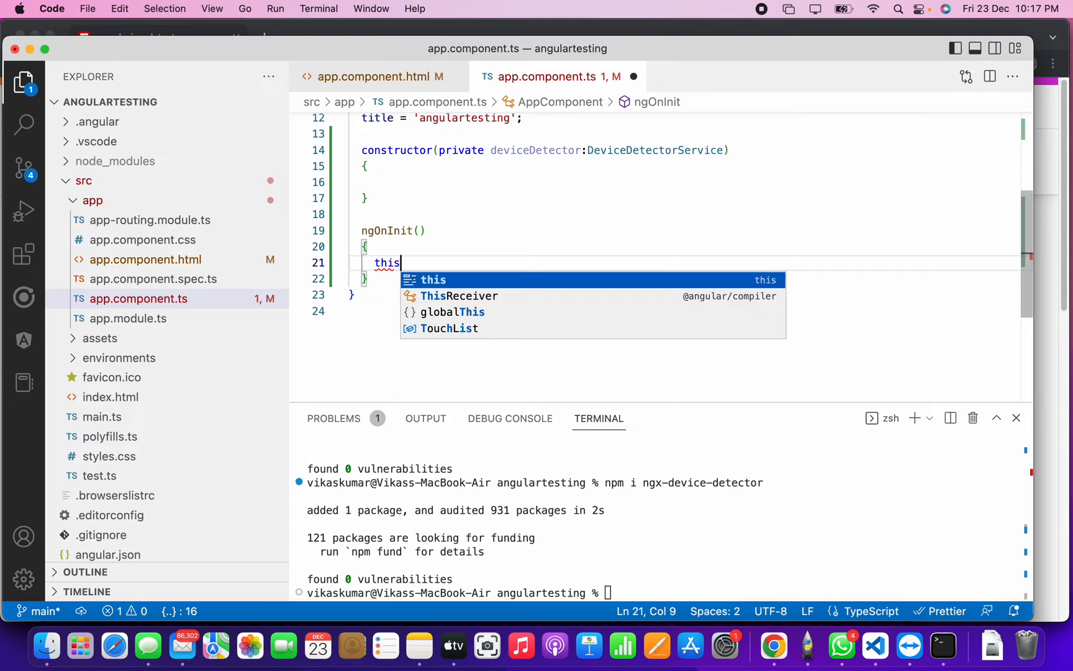
type(".")
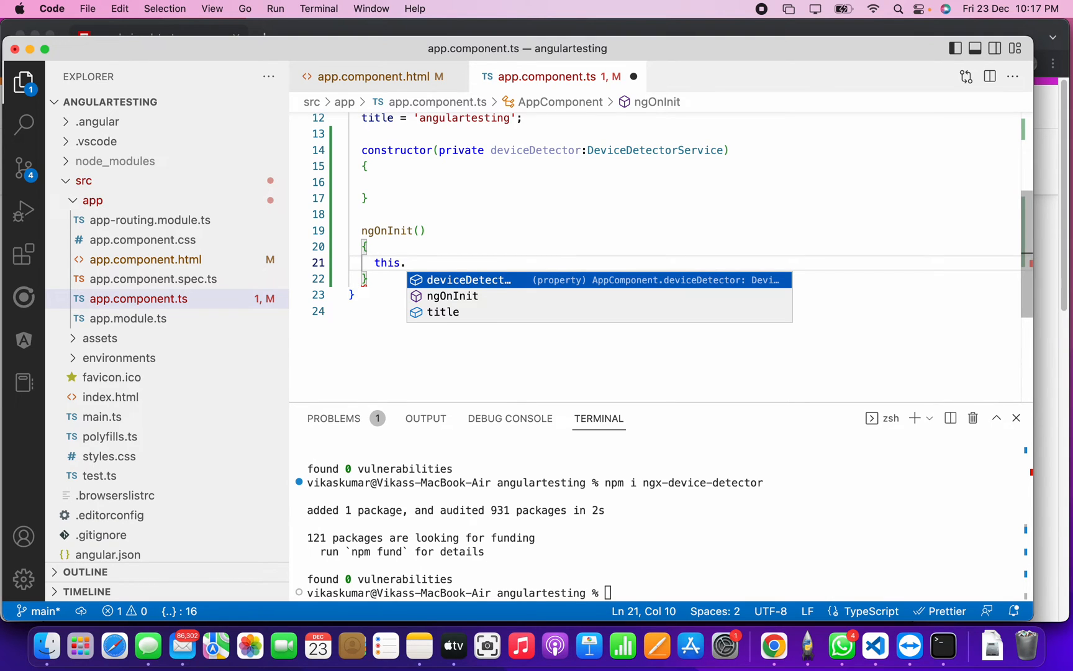
type("de")
key("Return")
type(".")
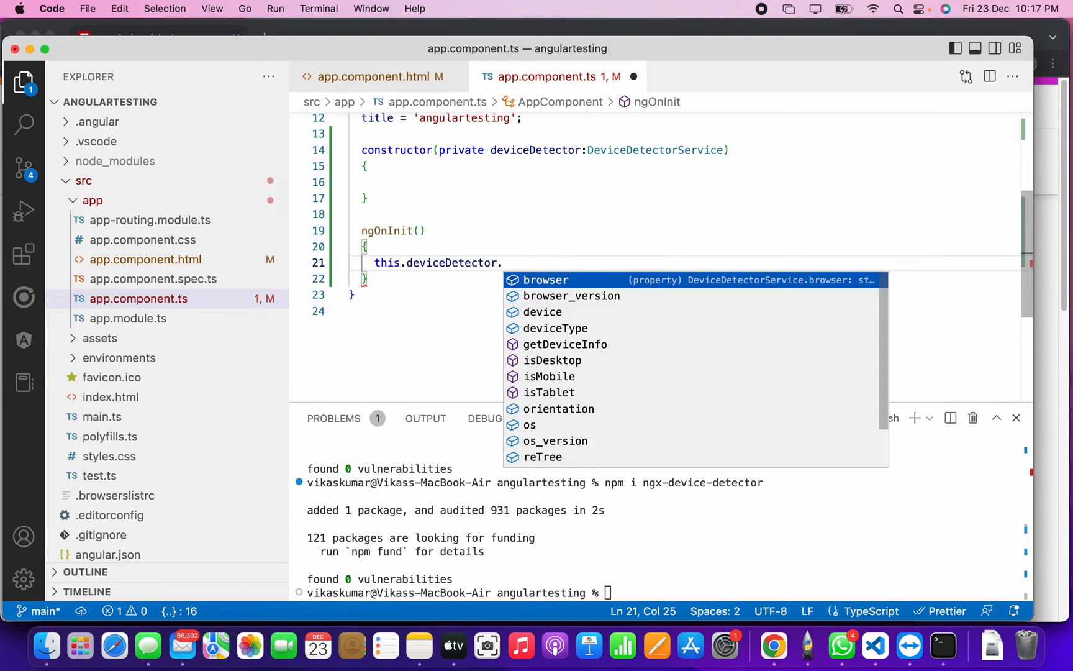
type("is")
key("Down")
key("Return")
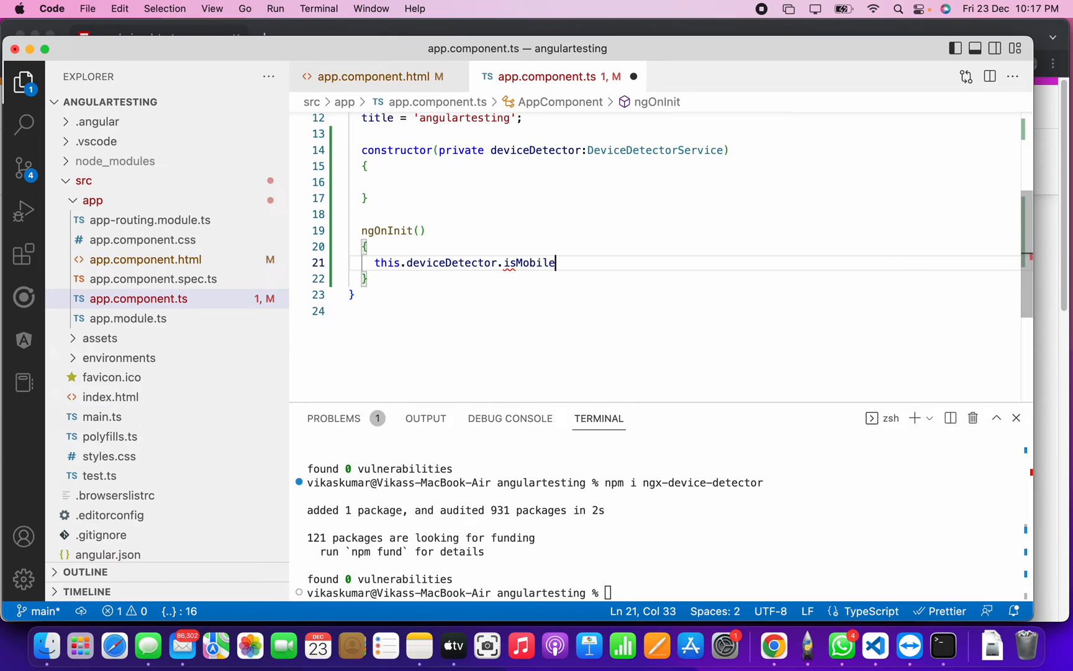
type("();")
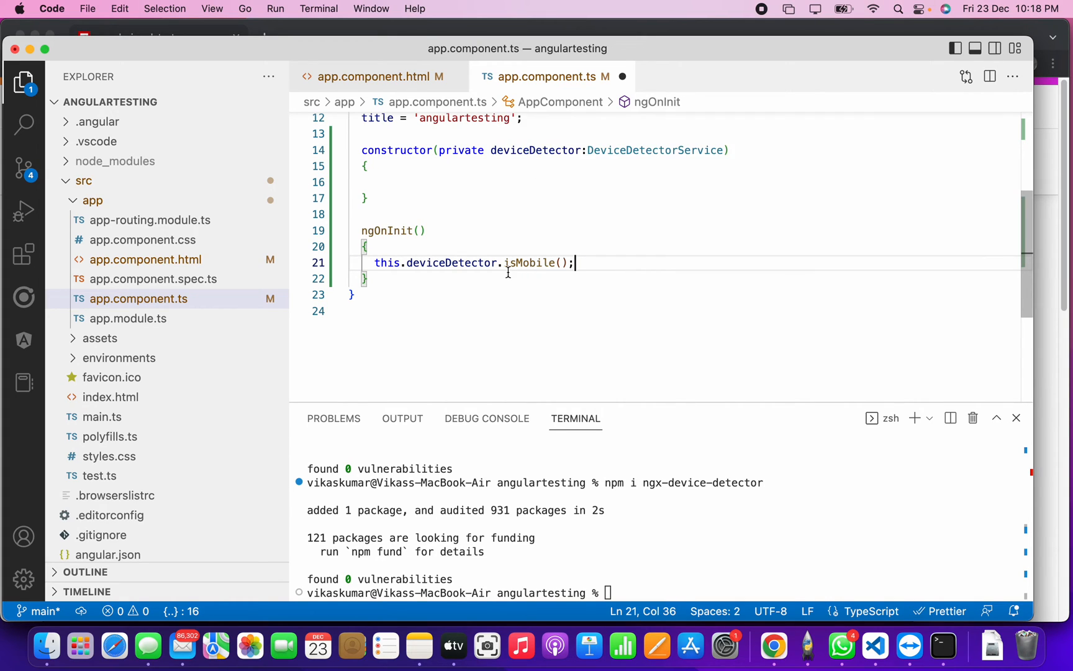
left_click(376, 263)
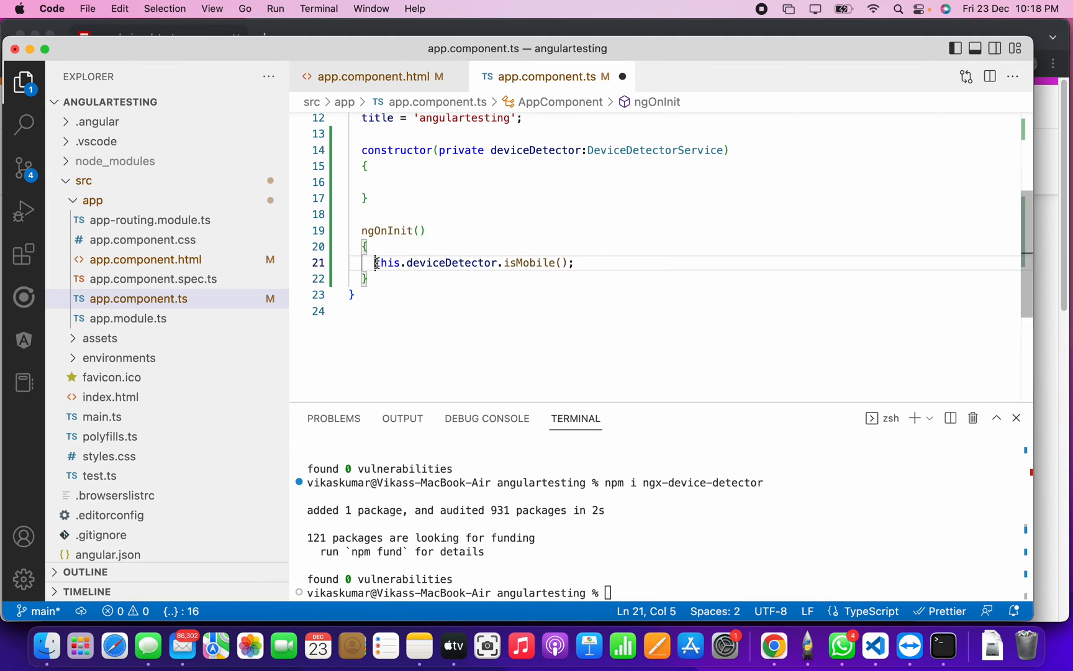